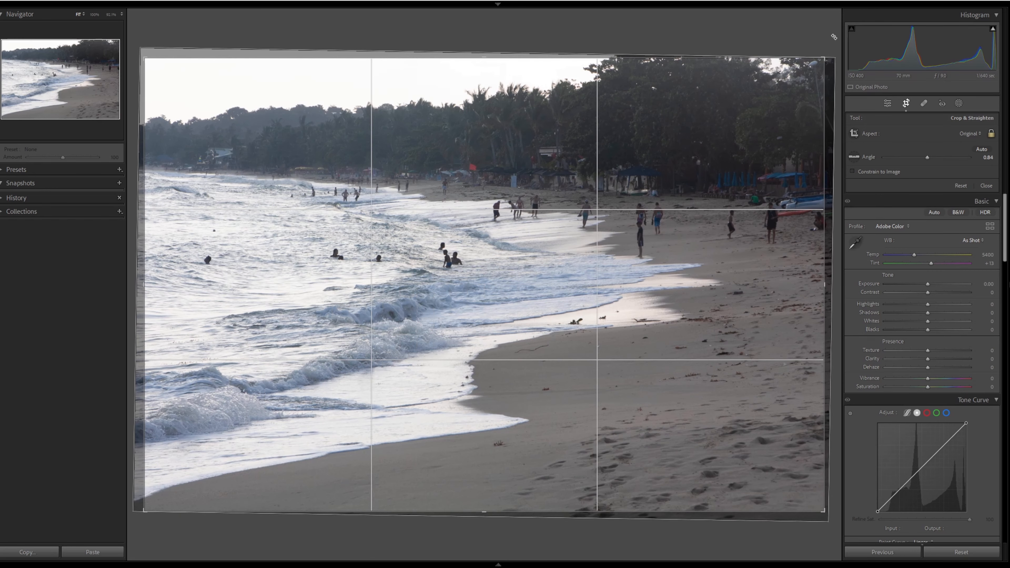
- Apply the straightening crop and convert the photo to black and white
{"action": "key", "text": "Return"}
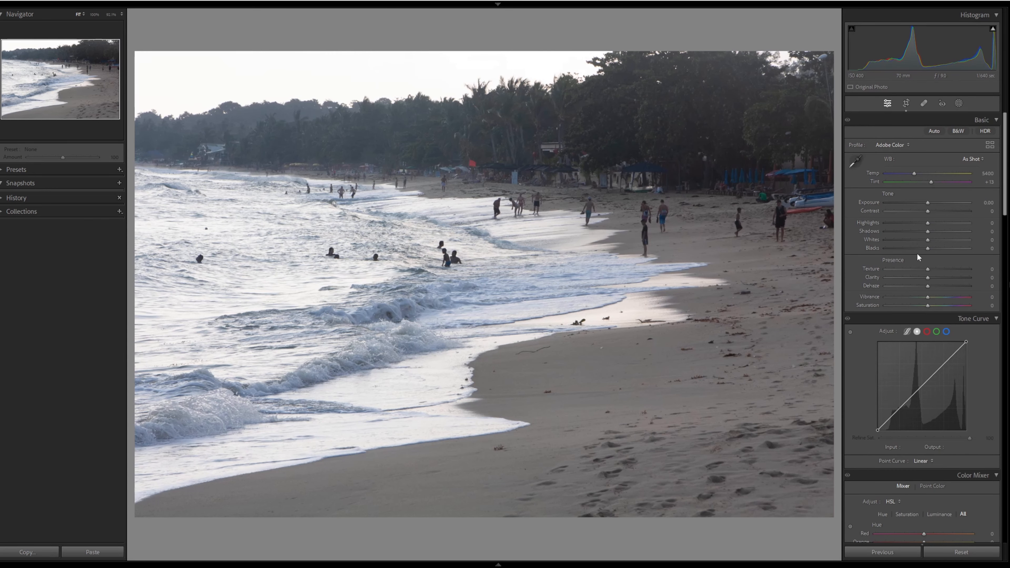
{"action": "left_click", "coordinate": [953, 130]}
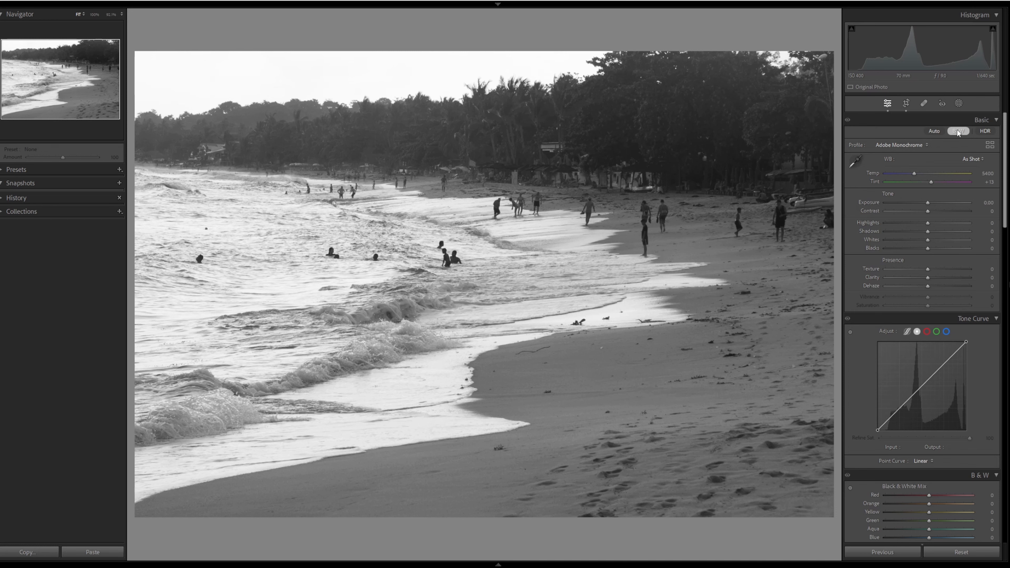
{"action": "left_click", "coordinate": [906, 103]}
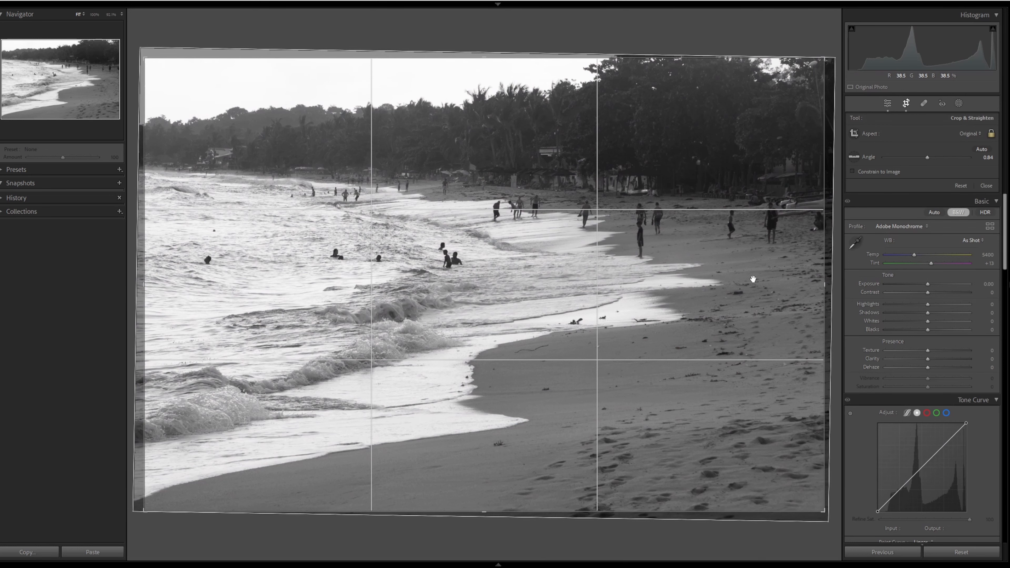
{"action": "key", "text": "Return"}
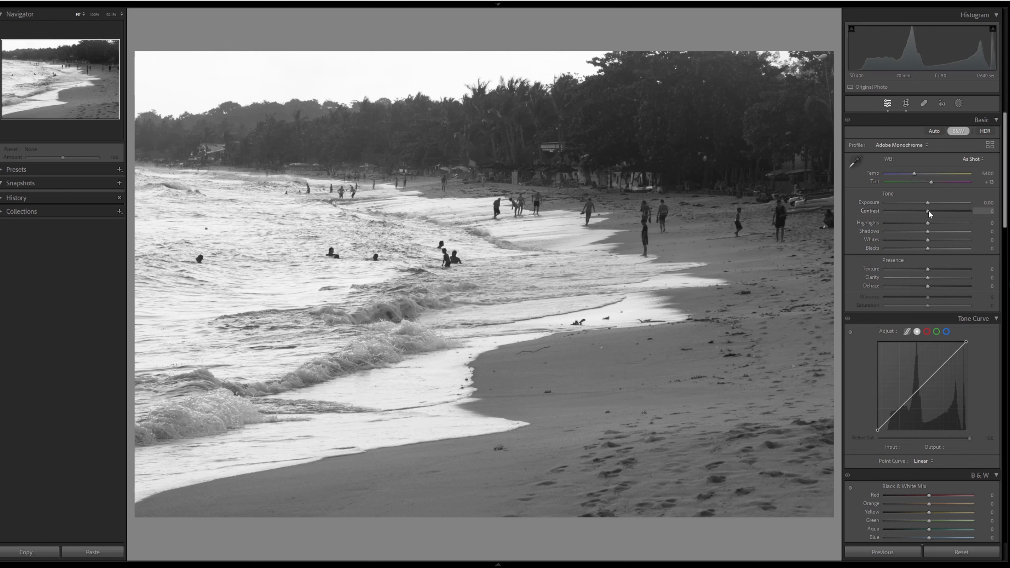
- Set the tone sliders: Contrast +41, Highlights -23, Shadows -28, Whites -9, Blacks -12
{"action": "left_click_drag", "start_coordinate": [928, 211], "coordinate": [947, 210]}
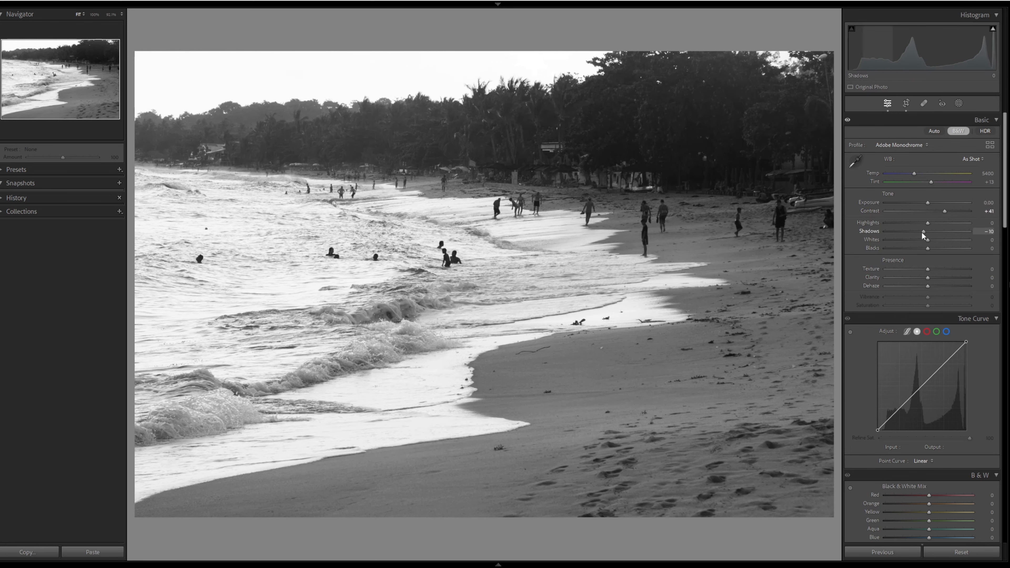
{"action": "left_click_drag", "start_coordinate": [921, 232], "coordinate": [915, 231]}
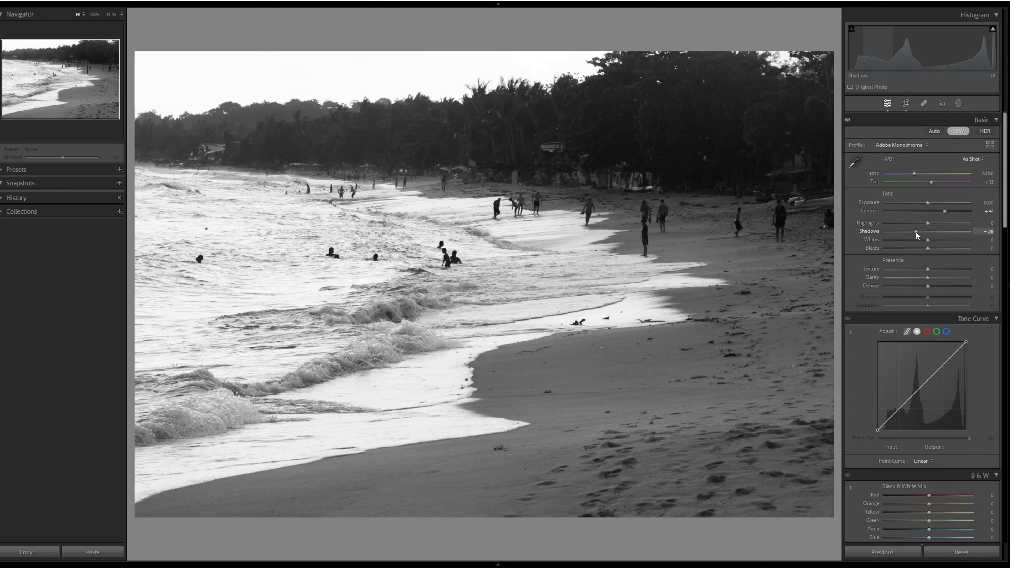
{"action": "left_click_drag", "start_coordinate": [928, 248], "coordinate": [925, 248]}
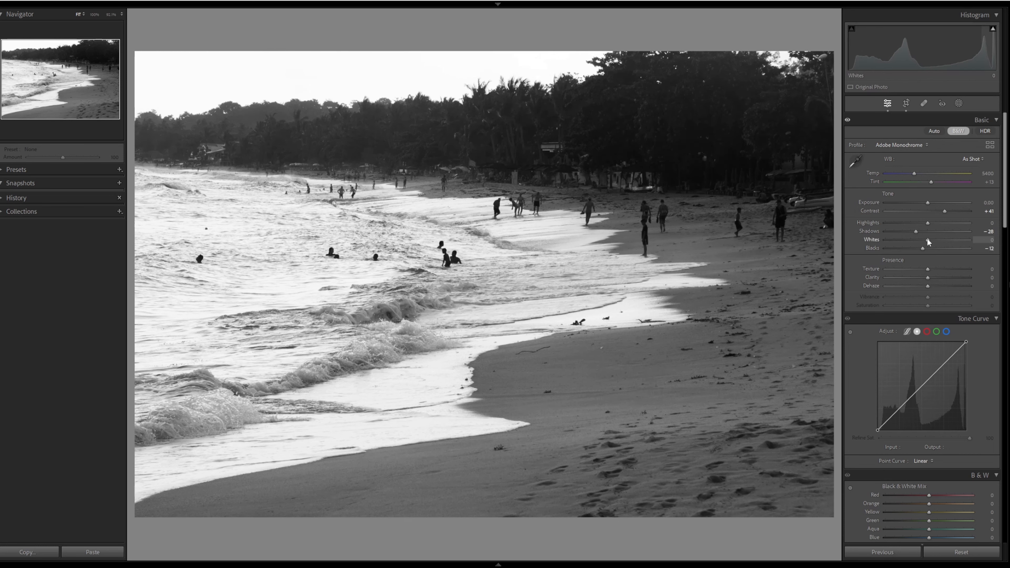
{"action": "left_click_drag", "start_coordinate": [934, 239], "coordinate": [919, 223]}
{"action": "left_click", "coordinate": [914, 224]}
- Switch the photo back to colour and set the white balance temperature to 6523
{"action": "left_click", "coordinate": [956, 131]}
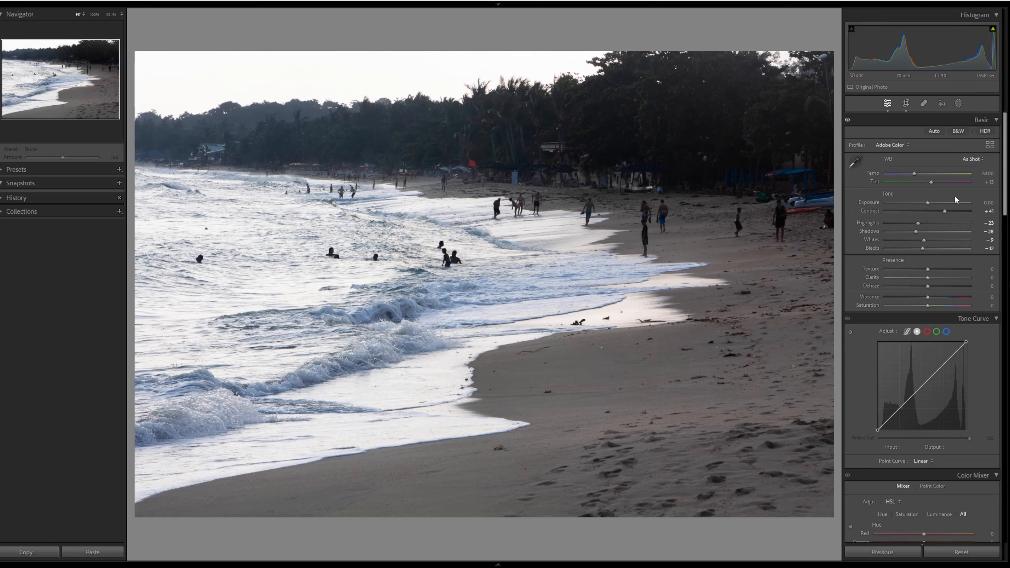
{"action": "left_click_drag", "start_coordinate": [914, 174], "coordinate": [923, 174]}
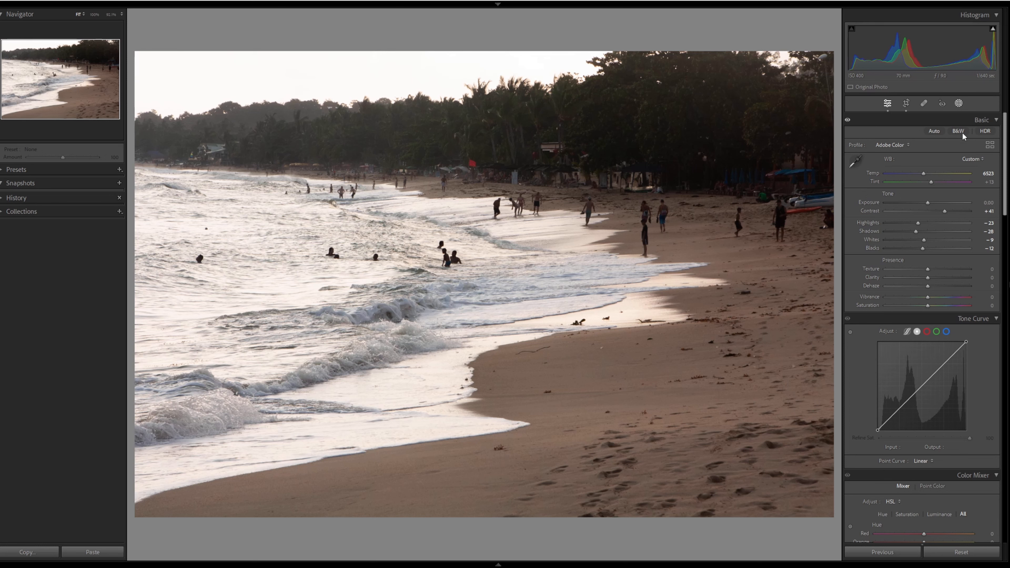
- Create a linear gradient mask running from the upper right trees down toward the middle of the beach
{"action": "key", "text": "shift+w"}
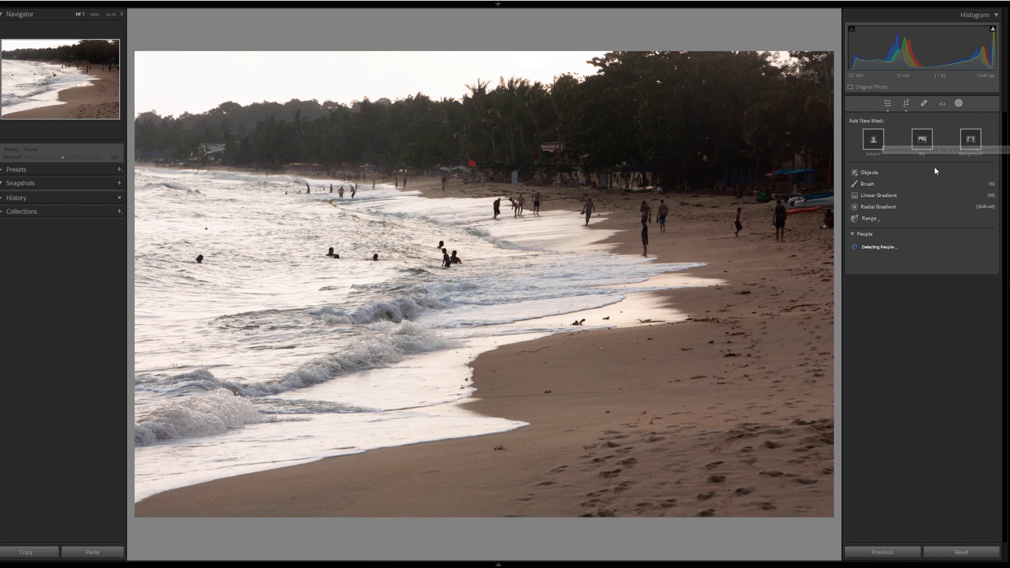
{"action": "left_click", "coordinate": [896, 195]}
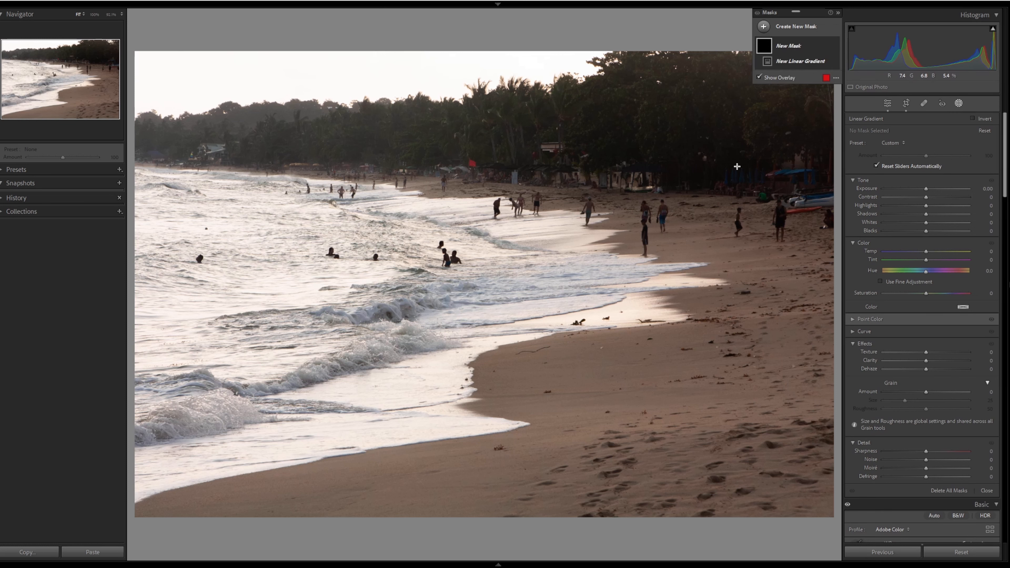
{"action": "left_click_drag", "start_coordinate": [758, 154], "coordinate": [460, 308]}
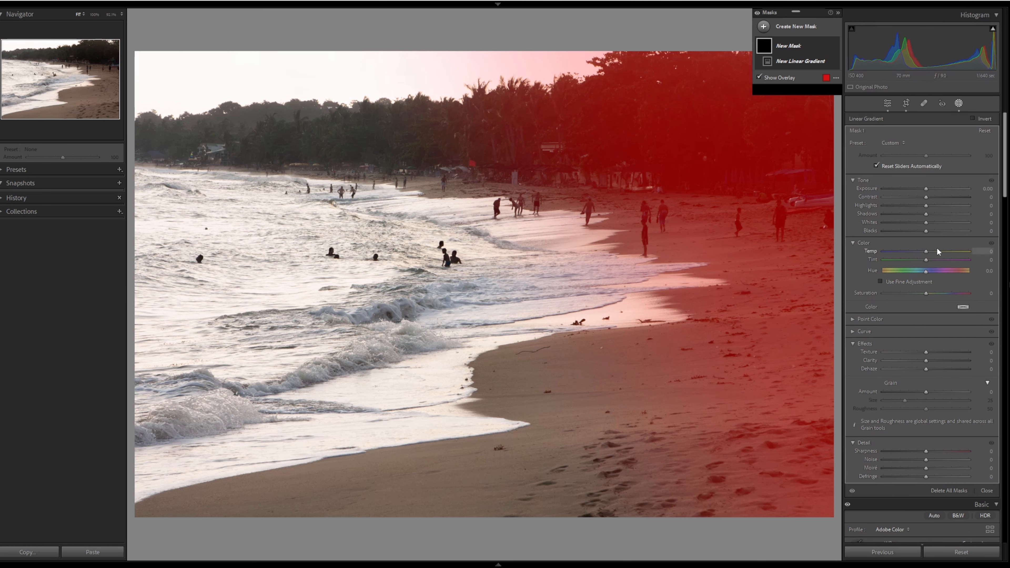
- Set the gradient mask's Temp to 45, Exposure to 1.03, Highlights to 47 and Shadows to 42
{"action": "left_click_drag", "start_coordinate": [931, 252], "coordinate": [946, 251]}
{"action": "left_click_drag", "start_coordinate": [926, 188], "coordinate": [937, 188]}
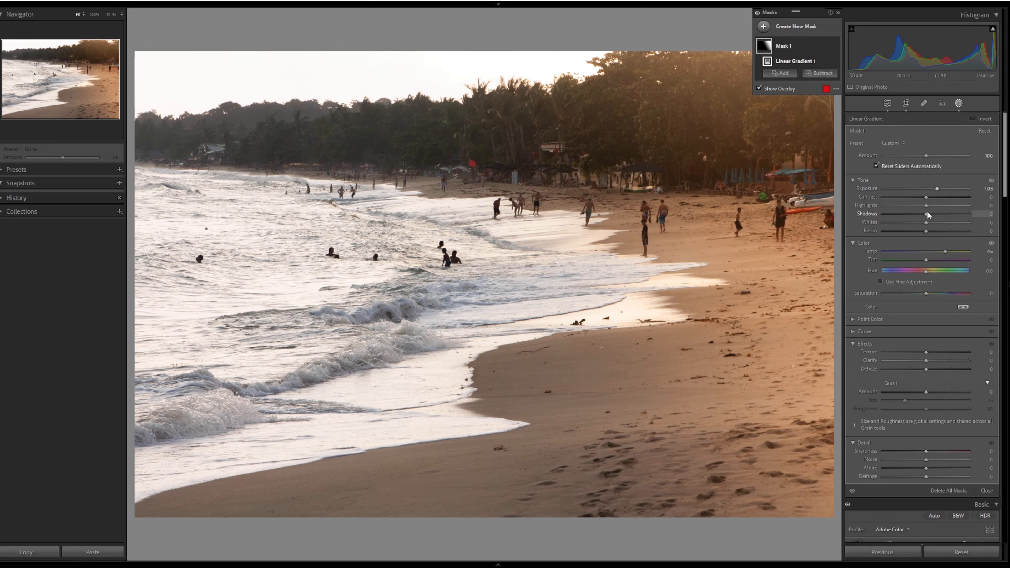
{"action": "left_click_drag", "start_coordinate": [944, 206], "coordinate": [939, 216]}
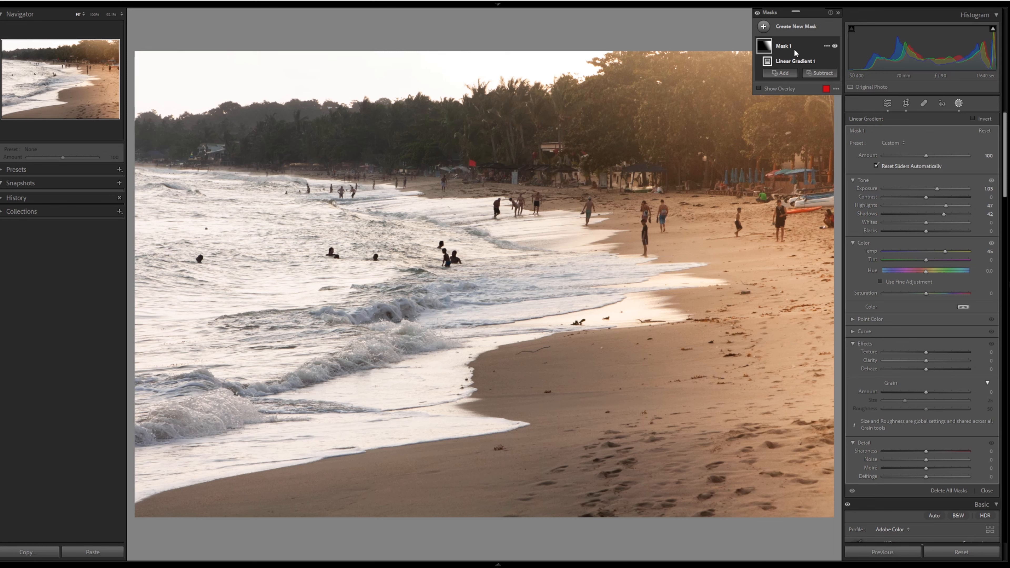
- Add a second linear gradient to Mask 1, running from the right side of the beach toward the lower left corner
{"action": "left_click", "coordinate": [792, 44]}
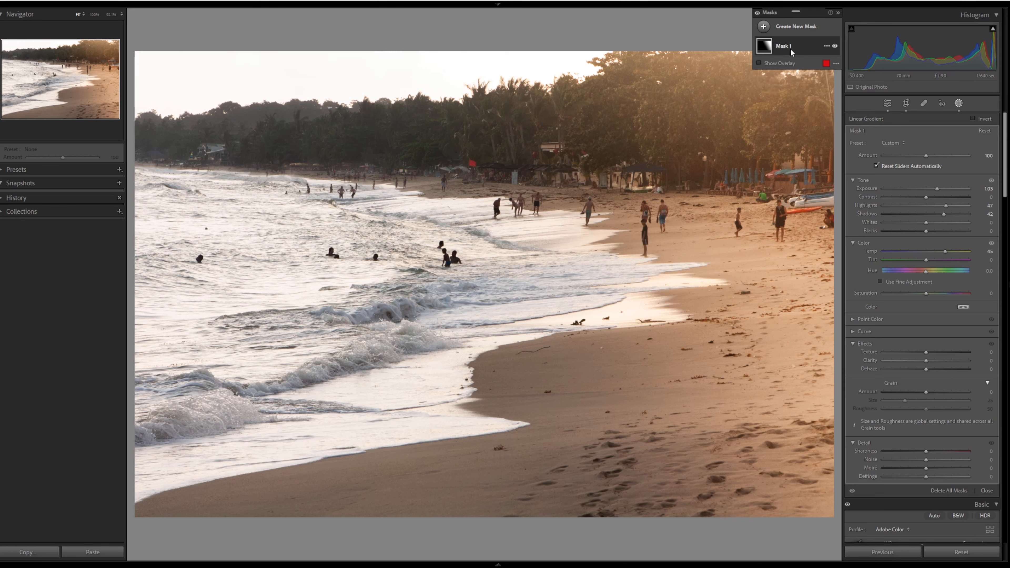
{"action": "left_click", "coordinate": [791, 46]}
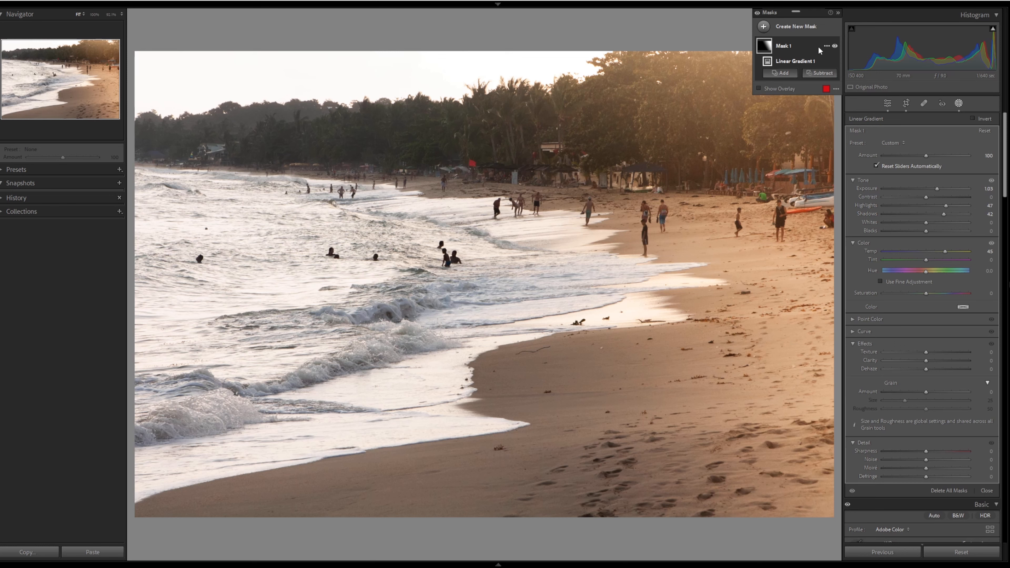
{"action": "left_click", "coordinate": [789, 73]}
{"action": "left_click", "coordinate": [752, 246]}
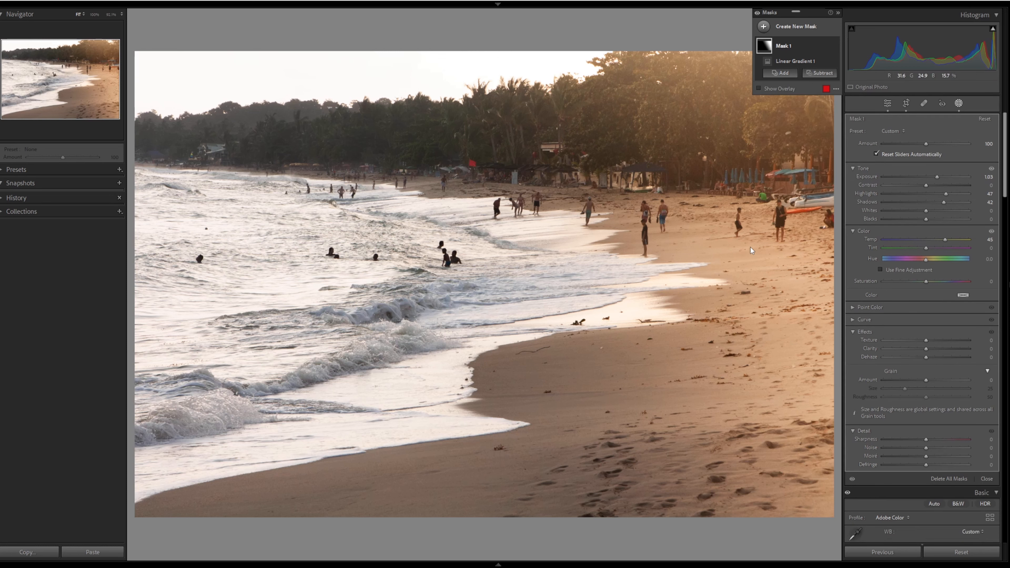
{"action": "left_click_drag", "start_coordinate": [717, 285], "coordinate": [227, 464]}
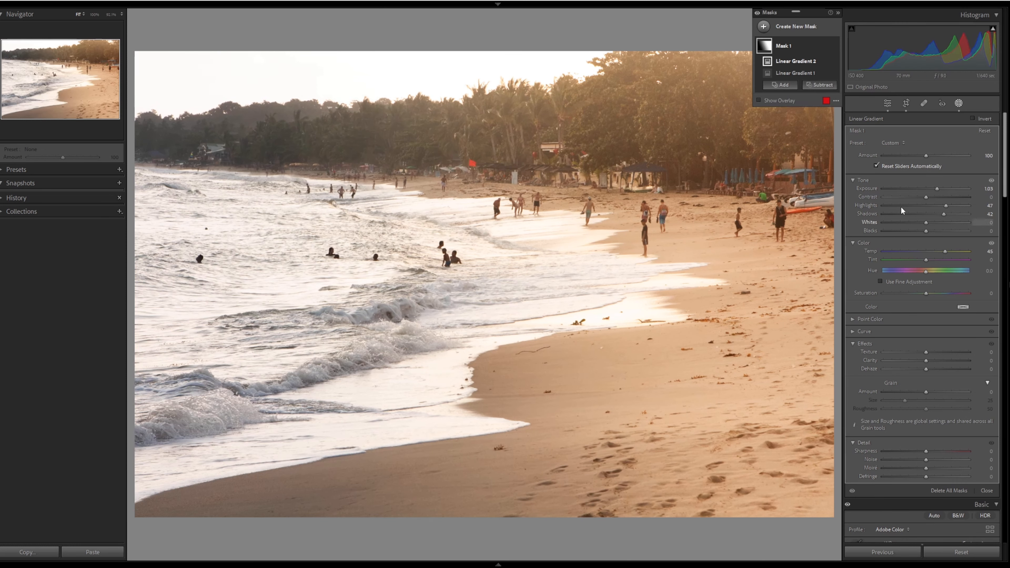
- Leave masking and set the global Clarity to +30
{"action": "key", "text": "m"}
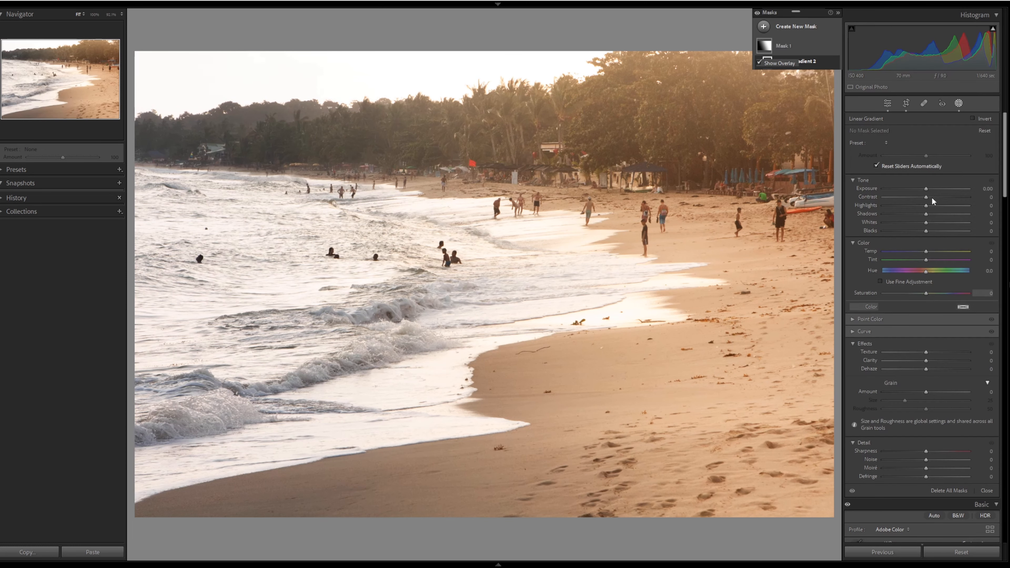
{"action": "left_click_drag", "start_coordinate": [928, 210], "coordinate": [928, 211]}
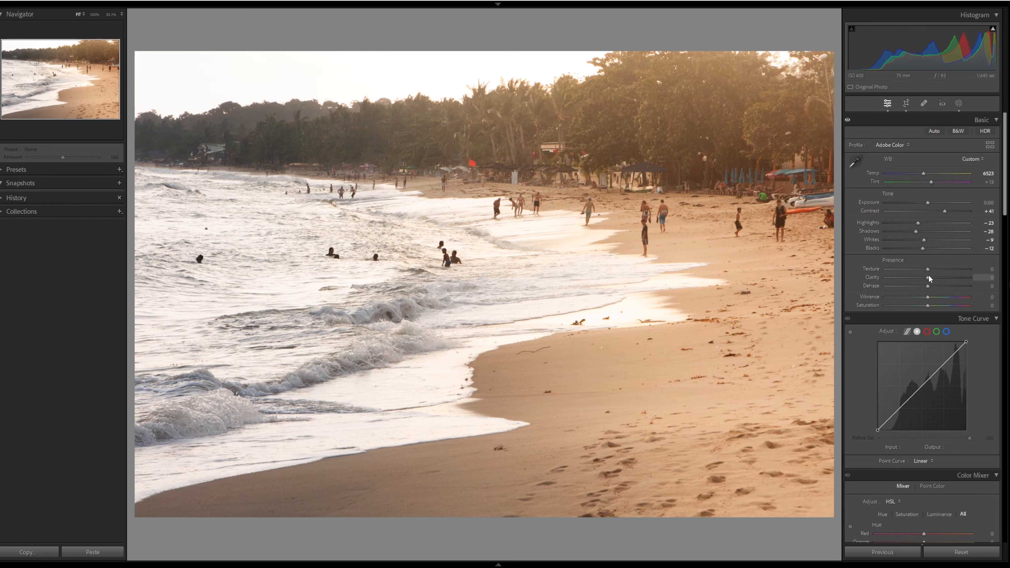
{"action": "left_click_drag", "start_coordinate": [929, 277], "coordinate": [940, 279]}
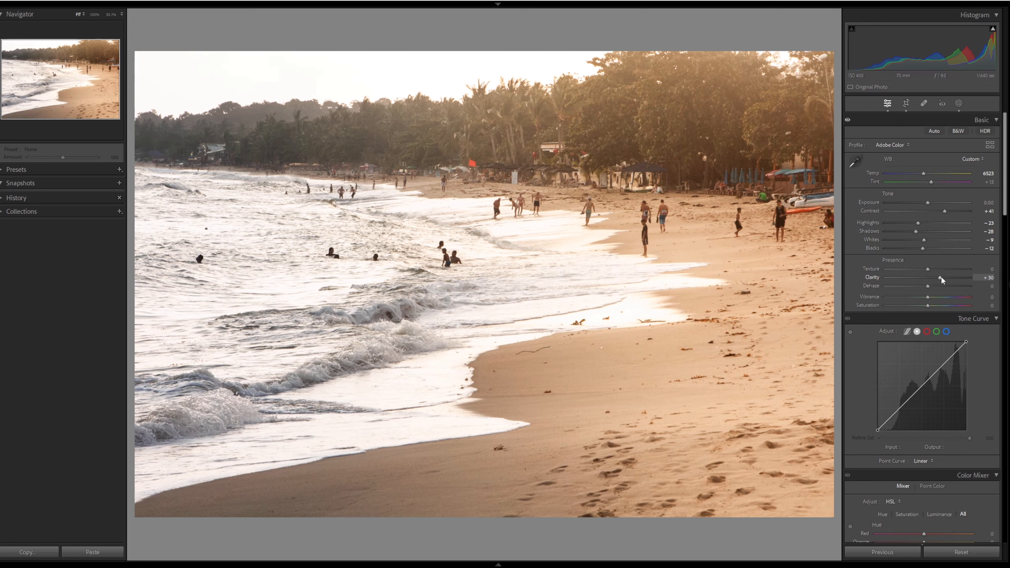
- Reopen Mask 1 and set its Contrast to 45 and Clarity to 4
{"action": "left_click", "coordinate": [958, 104]}
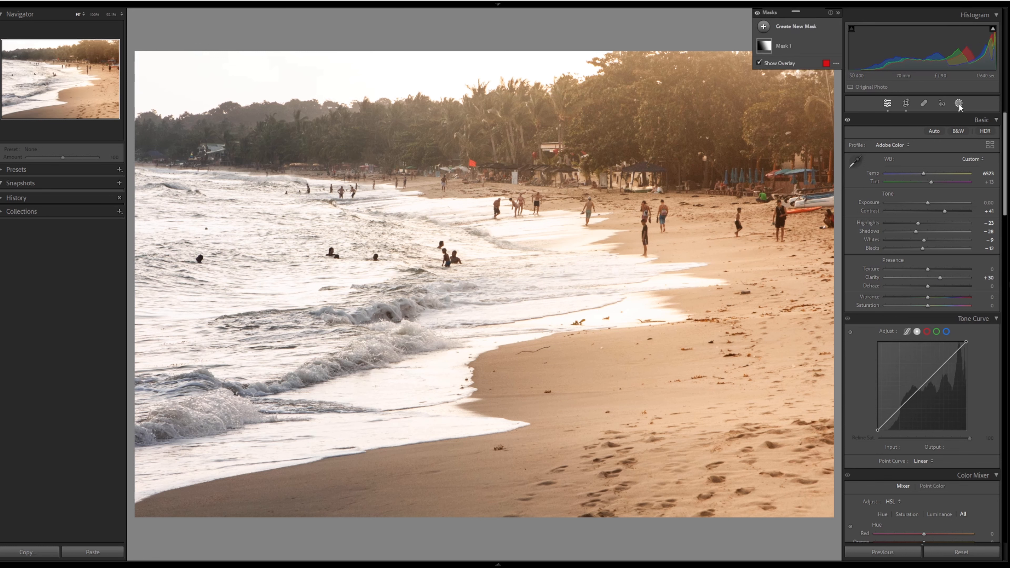
{"action": "left_click", "coordinate": [809, 47]}
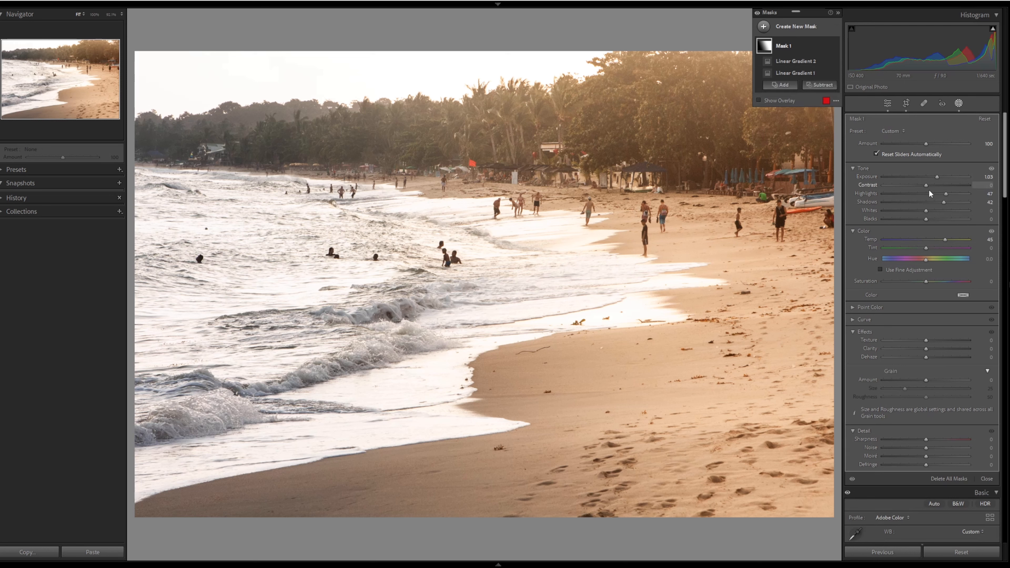
{"action": "left_click_drag", "start_coordinate": [926, 185], "coordinate": [934, 186]}
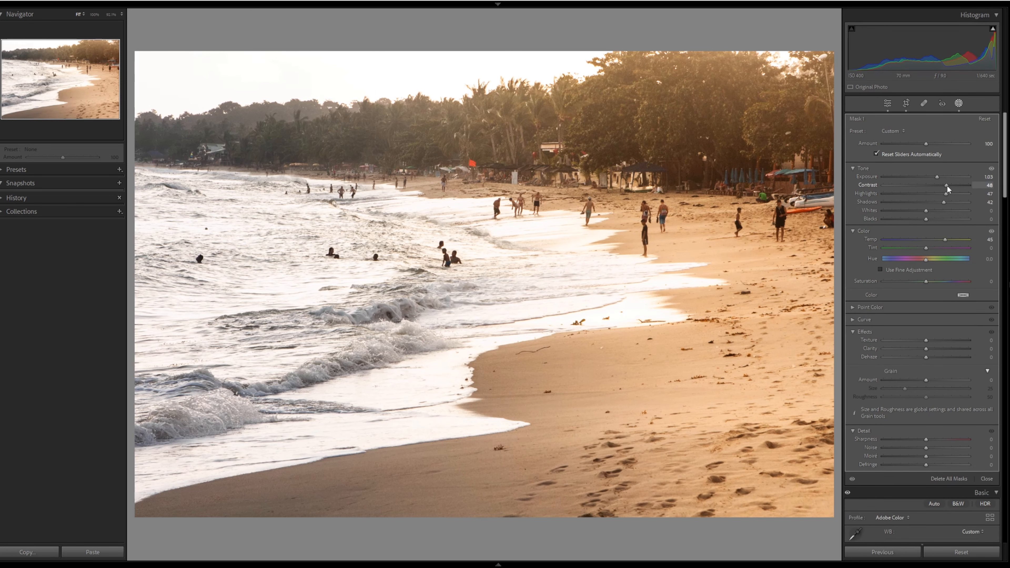
{"action": "left_click_drag", "start_coordinate": [946, 186], "coordinate": [941, 186]}
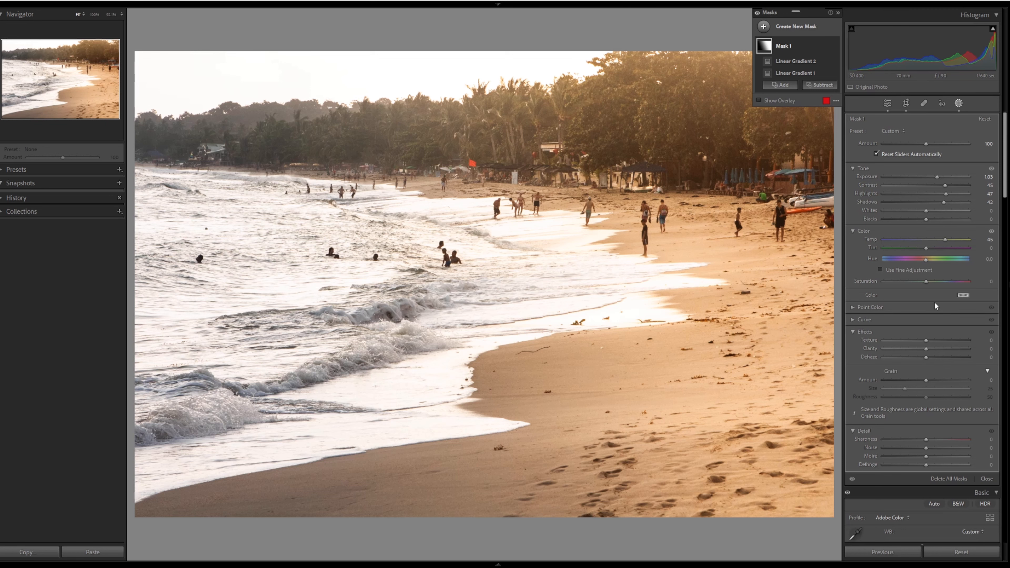
{"action": "left_click_drag", "start_coordinate": [927, 211], "coordinate": [929, 211]}
{"action": "scroll", "coordinate": [915, 274], "scroll_direction": "down", "scroll_amount": 5}
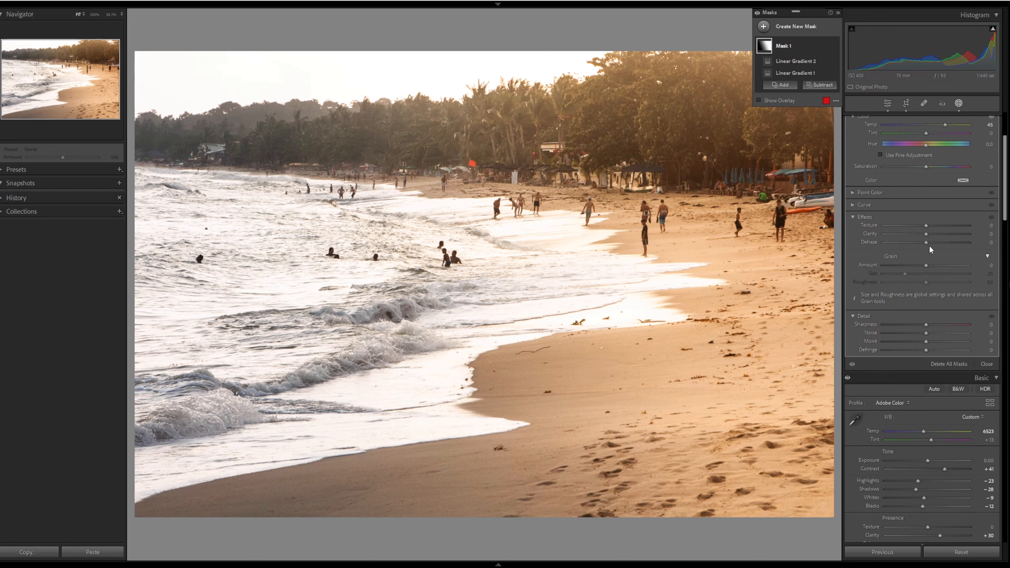
{"action": "mouse_move", "coordinate": [928, 234]}
{"action": "left_mouse_down"}
{"action": "mouse_move", "coordinate": [938, 234]}
{"action": "mouse_move", "coordinate": [927, 241]}
{"action": "left_mouse_up"}
{"action": "key", "text": "Escape"}
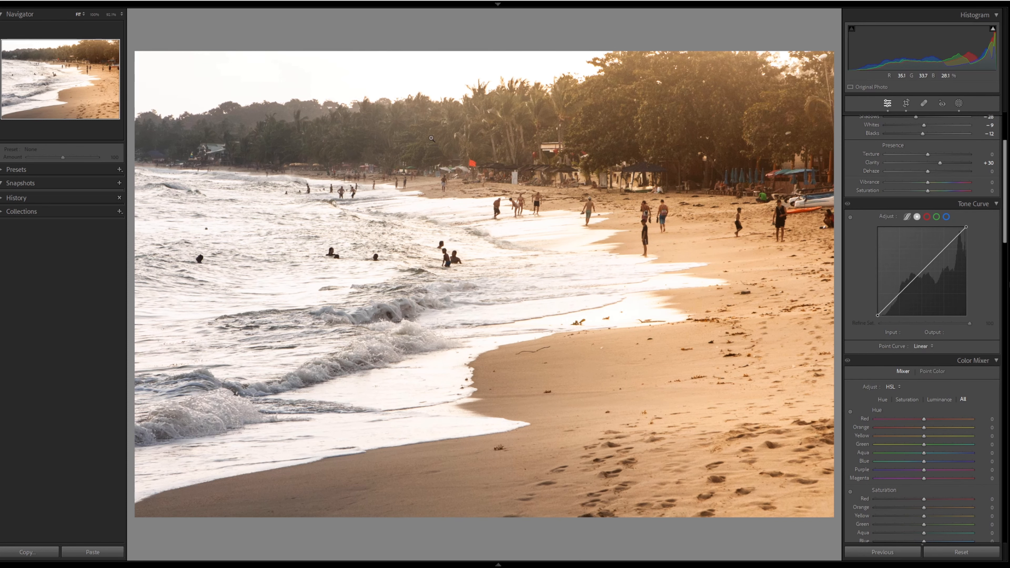
- Add a brush of size 35 to Mask 1 and paint over the treetops against the sky
{"action": "left_click", "coordinate": [959, 103]}
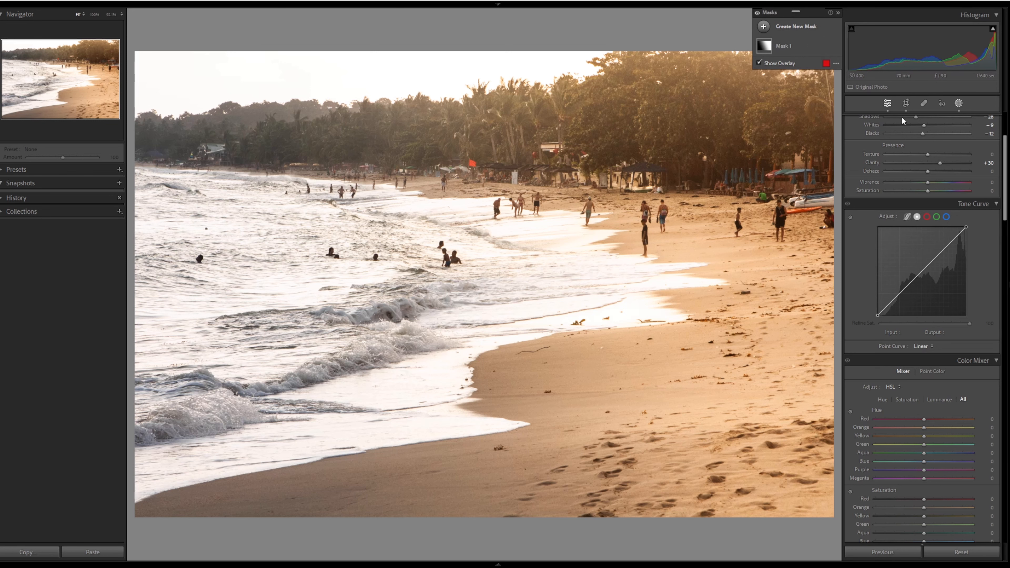
{"action": "left_click", "coordinate": [793, 50]}
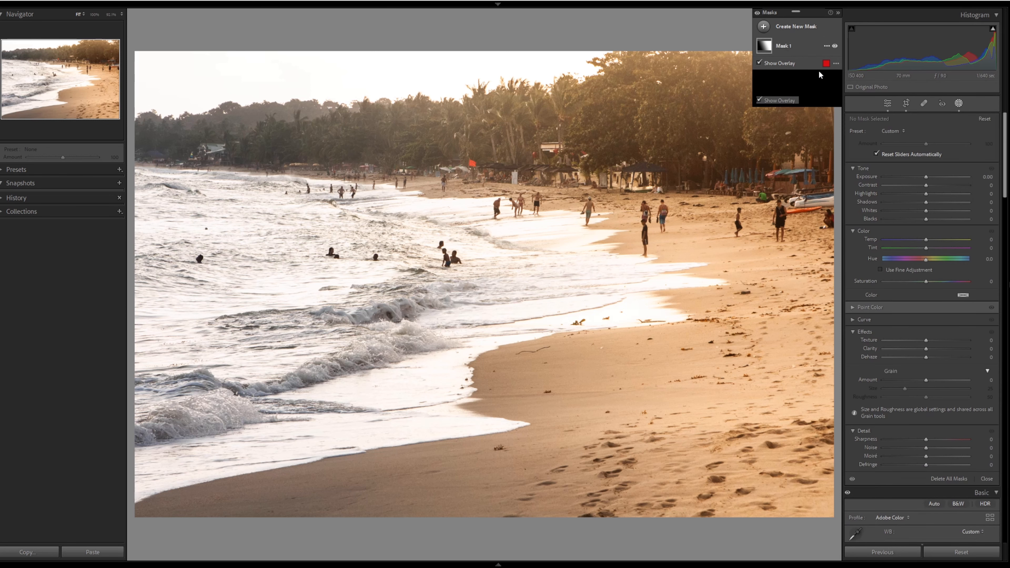
{"action": "left_click", "coordinate": [815, 86]}
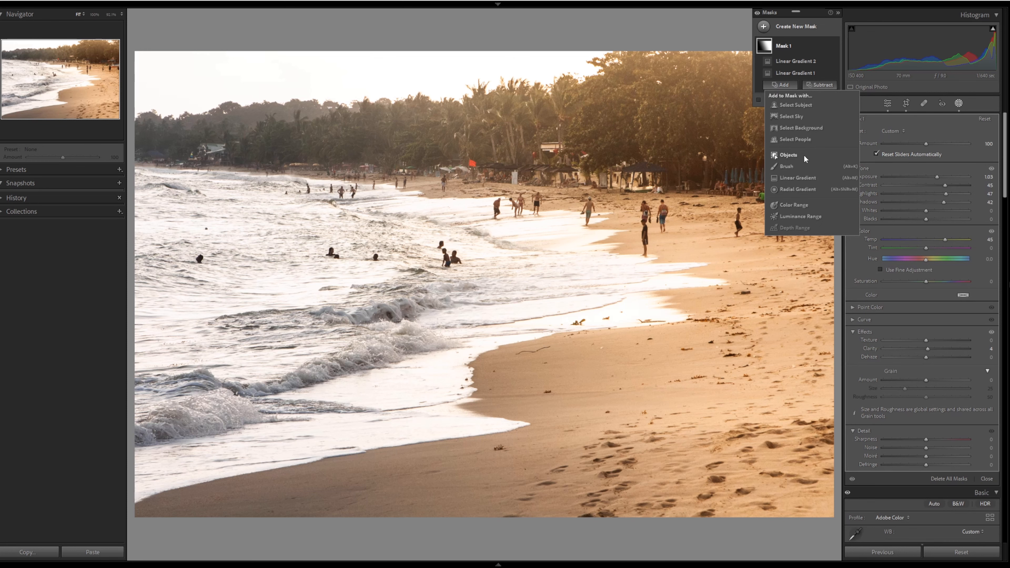
{"action": "left_click", "coordinate": [802, 165]}
{"action": "scroll", "coordinate": [403, 140], "scroll_direction": "up", "scroll_amount": 5}
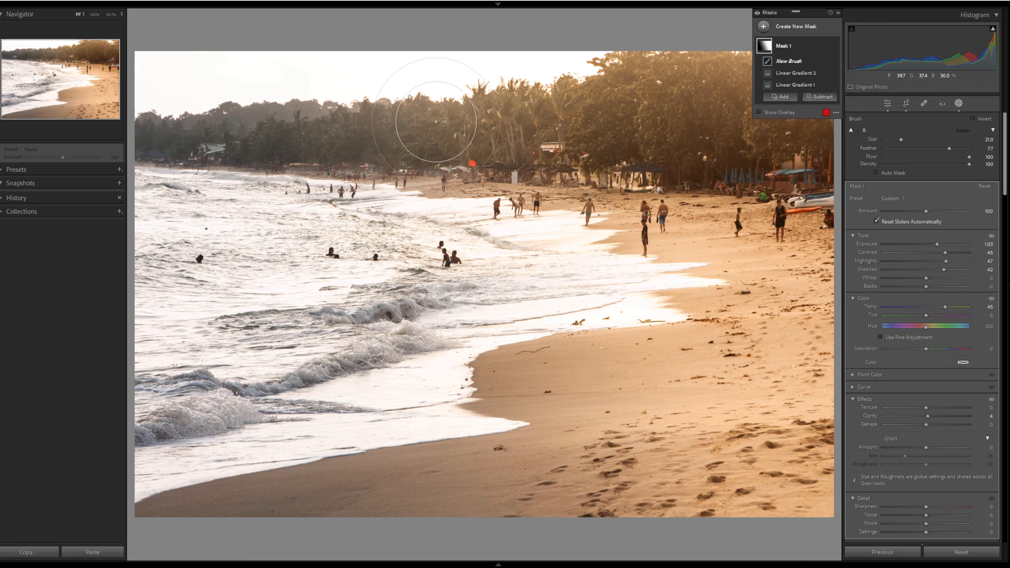
{"action": "scroll", "coordinate": [522, 77], "scroll_direction": "up", "scroll_amount": 1}
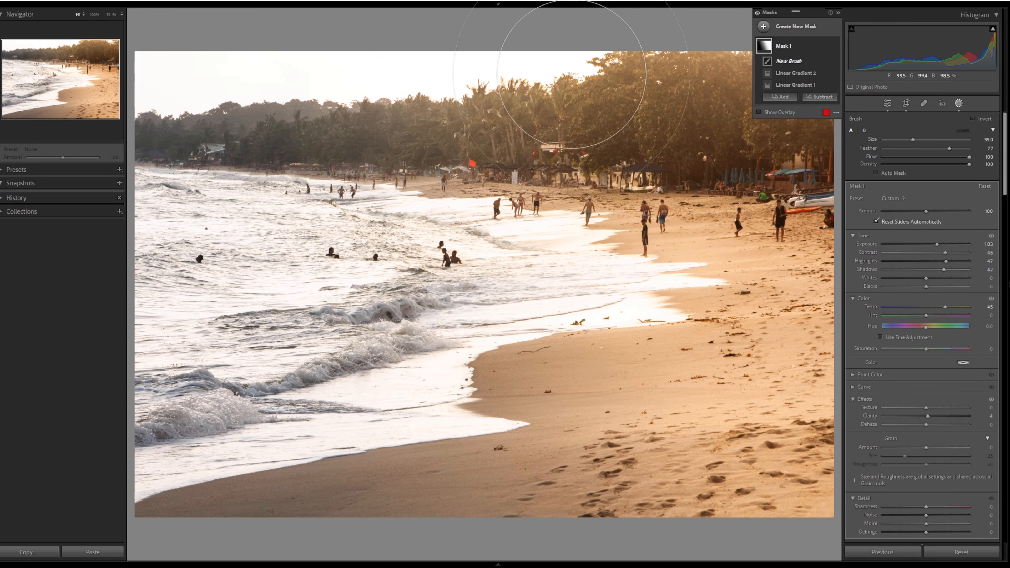
{"action": "mouse_move", "coordinate": [572, 76]}
{"action": "left_mouse_down"}
{"action": "mouse_move", "coordinate": [135, 29]}
{"action": "mouse_move", "coordinate": [397, 79]}
{"action": "mouse_move", "coordinate": [652, 116]}
{"action": "left_mouse_up"}
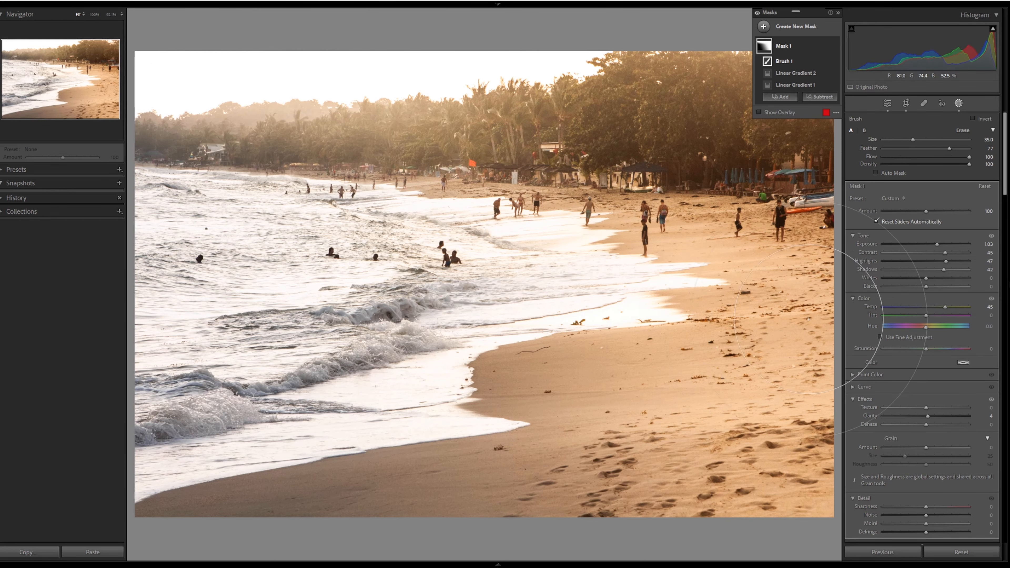
{"action": "key", "text": "Escape"}
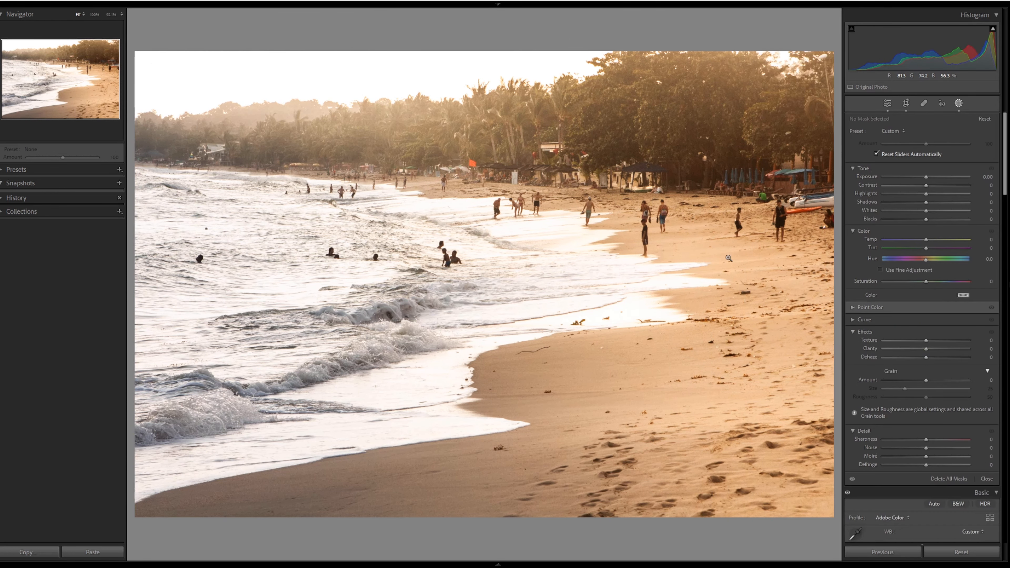
{"action": "key", "text": "shift+w"}
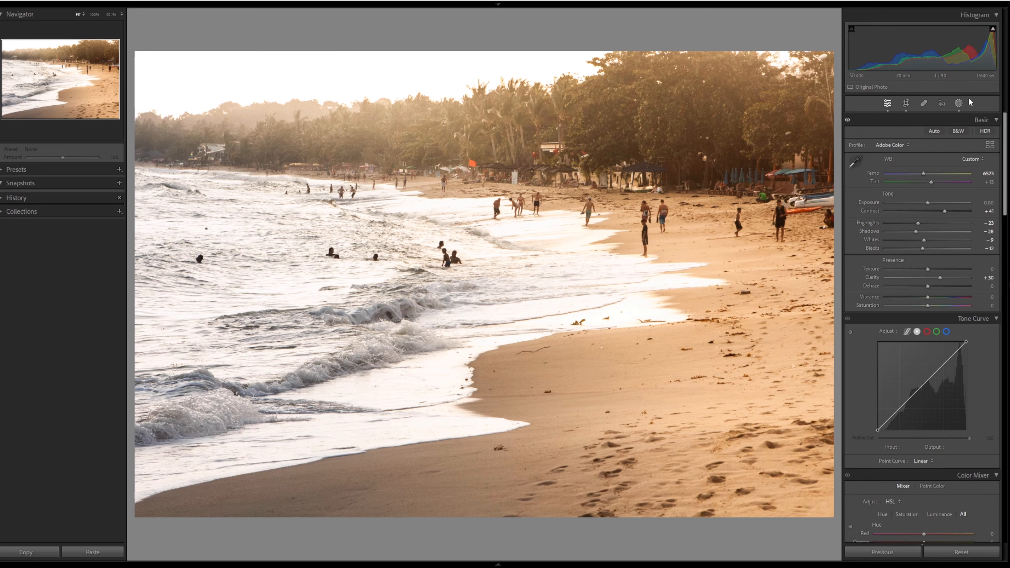
- Reopen Mask 1, add another brush to it with a small stroke near the lower right corner, and leave masking
{"action": "left_click", "coordinate": [958, 103]}
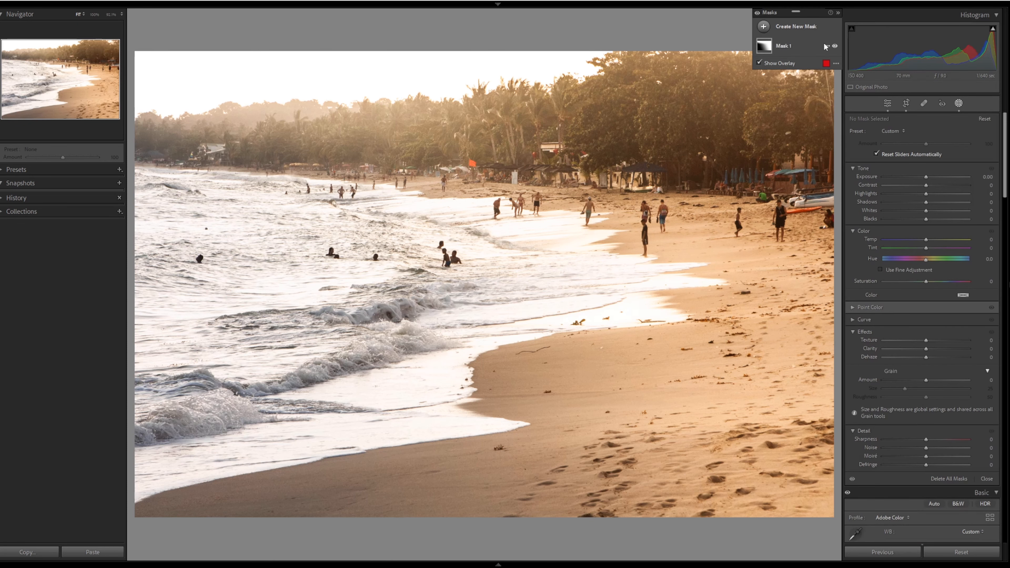
{"action": "left_click", "coordinate": [799, 45]}
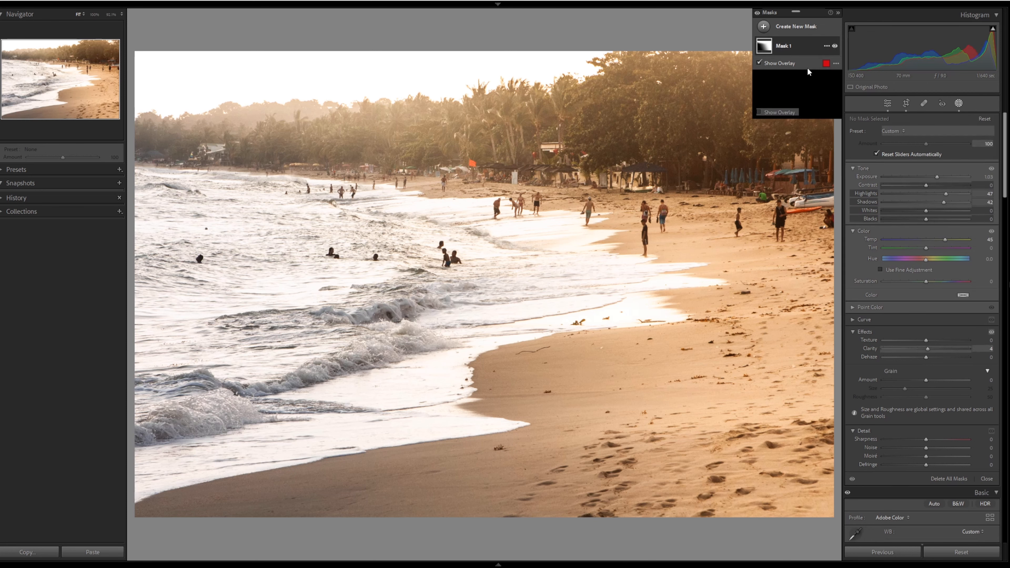
{"action": "left_click", "coordinate": [781, 97]}
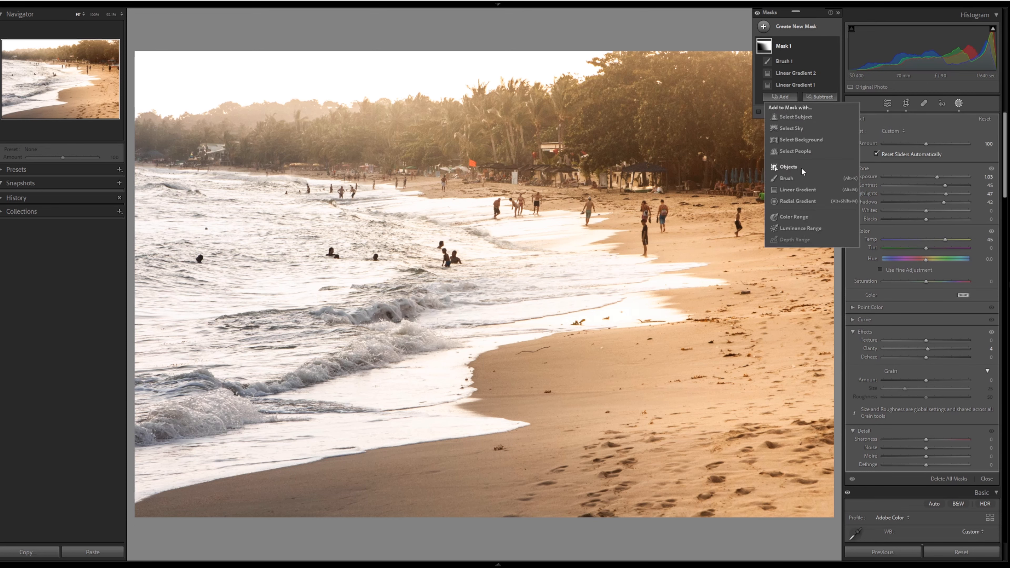
{"action": "left_click", "coordinate": [797, 178]}
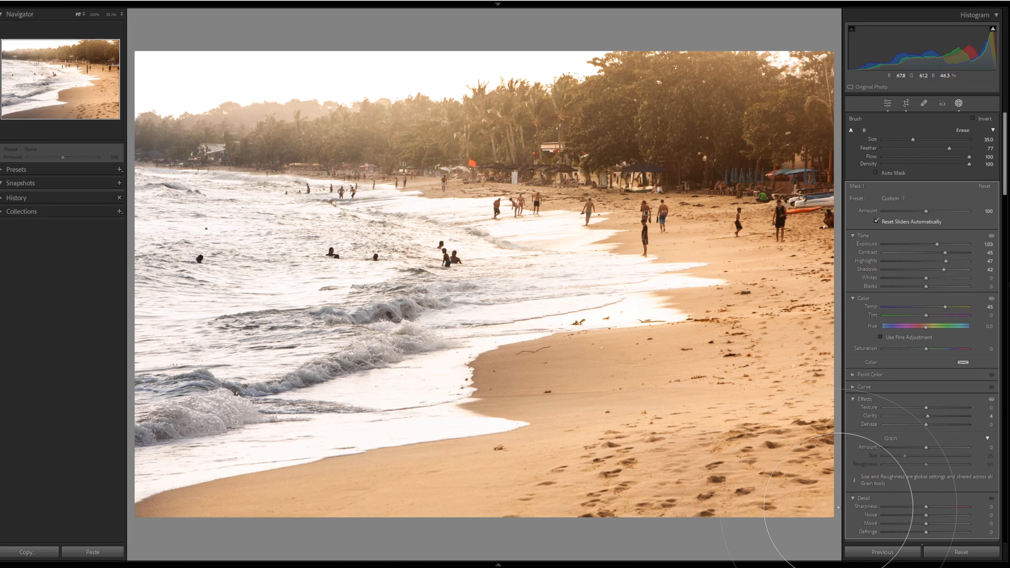
{"action": "left_click_drag", "start_coordinate": [838, 507], "coordinate": [839, 509]}
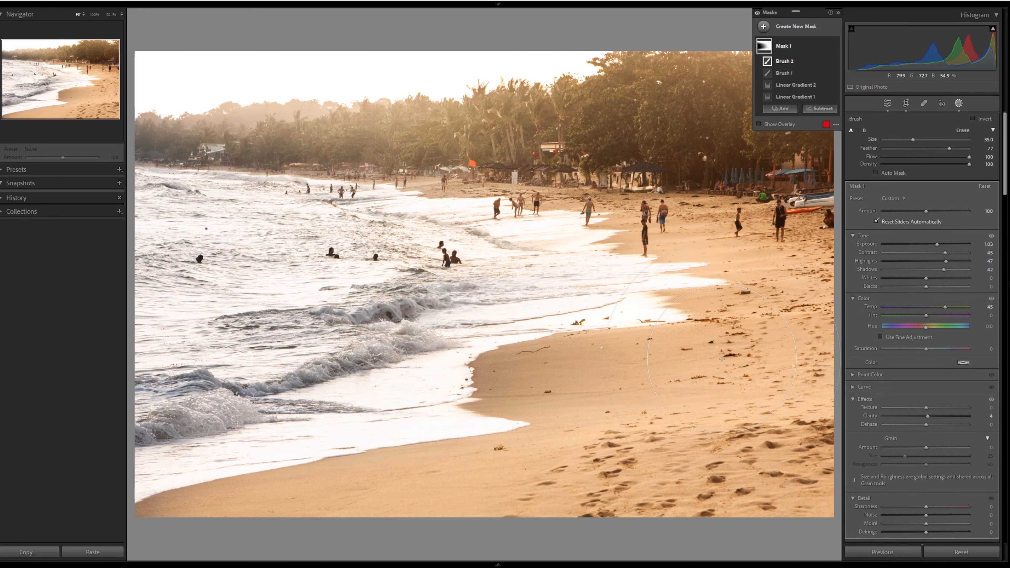
{"action": "key", "text": "Escape"}
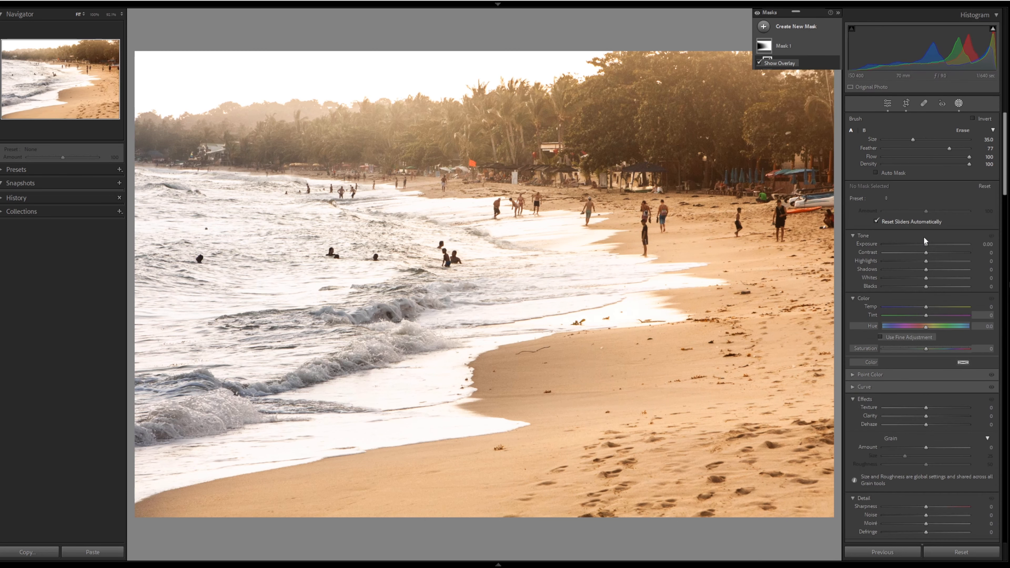
{"action": "key", "text": "Escape"}
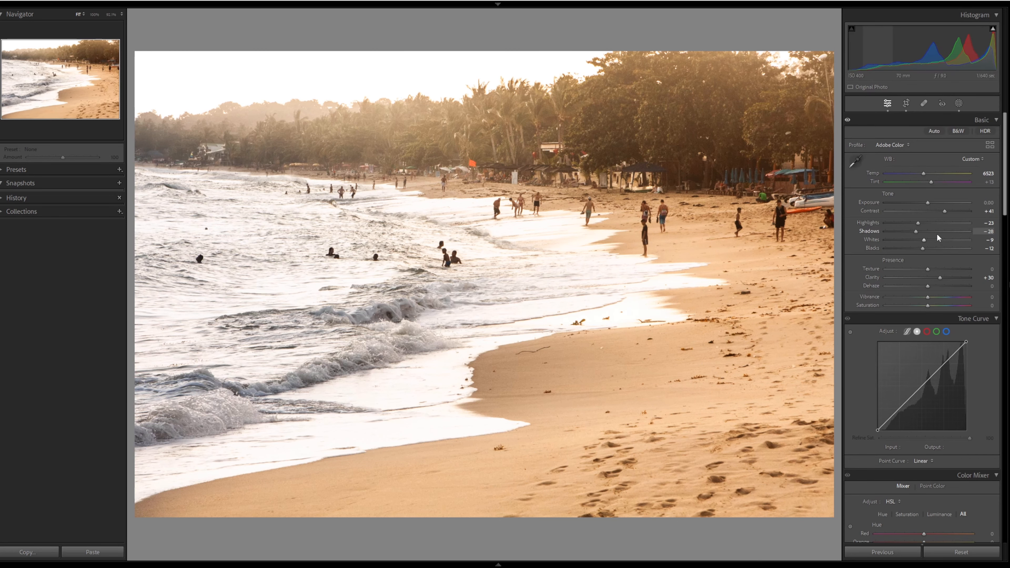
- Compare before and after, then tighten the crop by pulling the lower left corner inward and up
{"action": "key", "text": "y"}
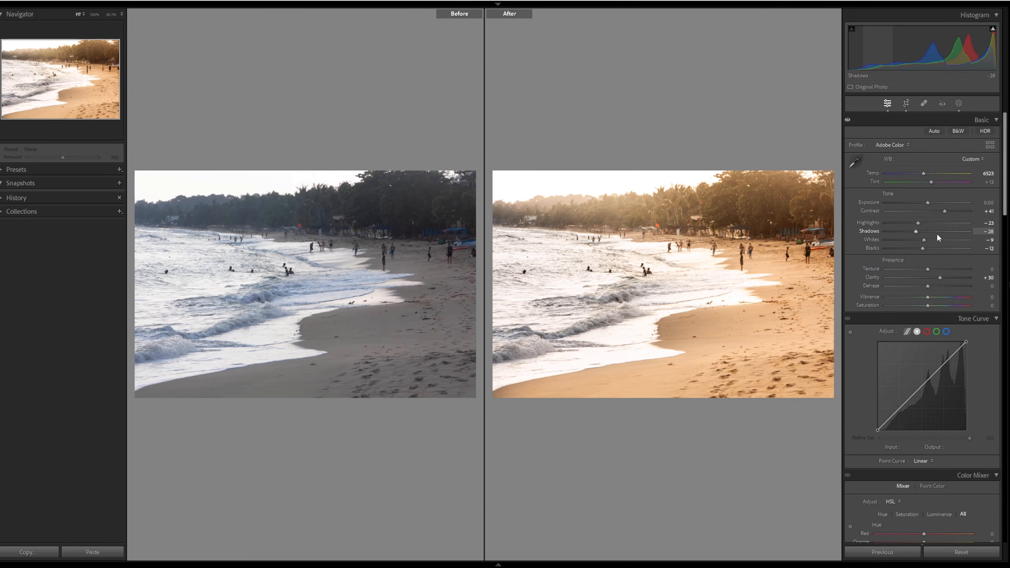
{"action": "key", "text": "y"}
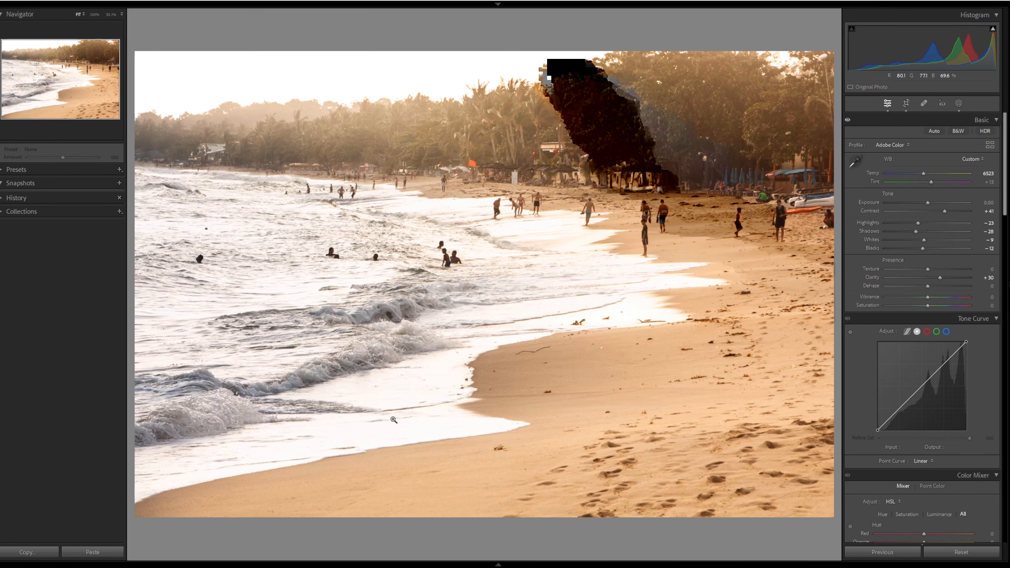
{"action": "left_click", "coordinate": [905, 103]}
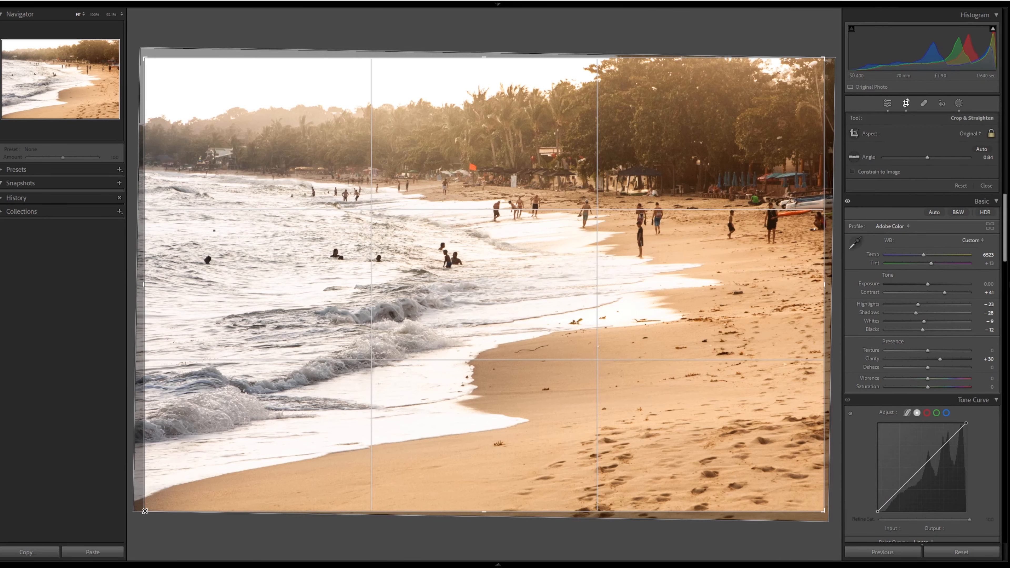
{"action": "left_click_drag", "start_coordinate": [145, 511], "coordinate": [157, 488]}
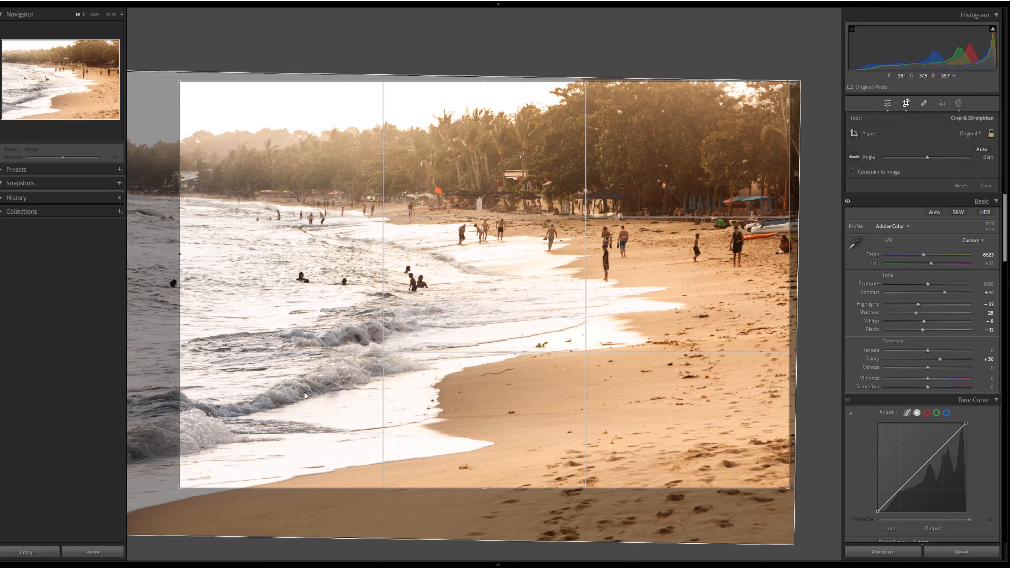
{"action": "key", "text": "Return"}
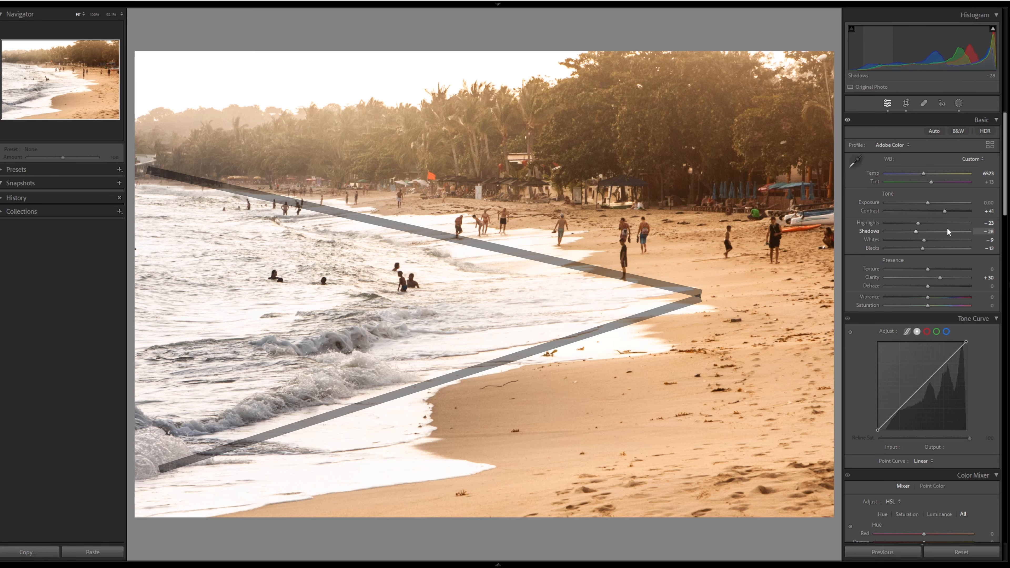
- Add a post-crop vignette with Amount -24 and Midpoint 54
{"action": "scroll", "coordinate": [946, 287], "scroll_direction": "down", "scroll_amount": 15}
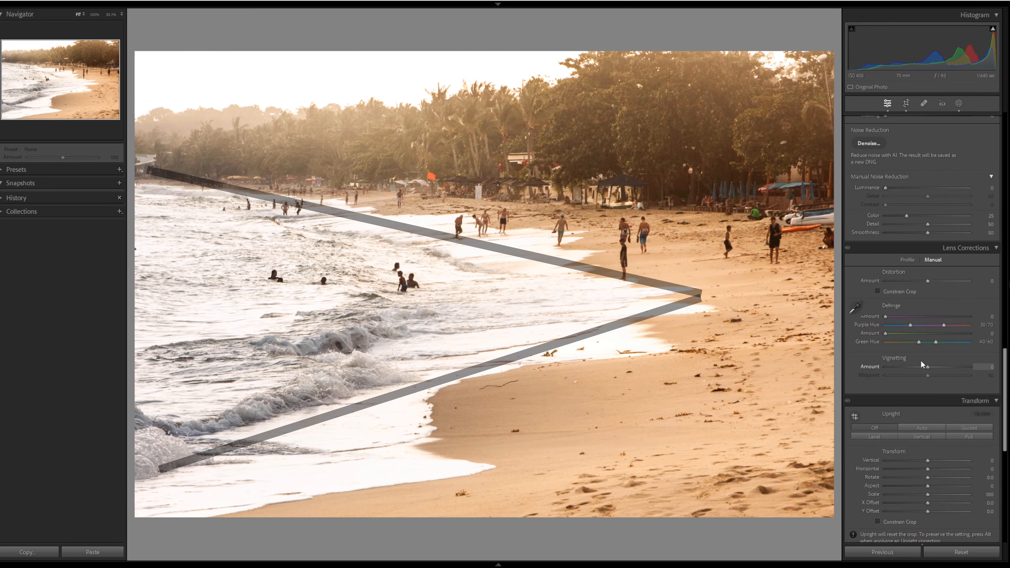
{"action": "scroll", "coordinate": [920, 360], "scroll_direction": "down", "scroll_amount": 3}
{"action": "scroll", "coordinate": [920, 360], "scroll_direction": "up", "scroll_amount": 3}
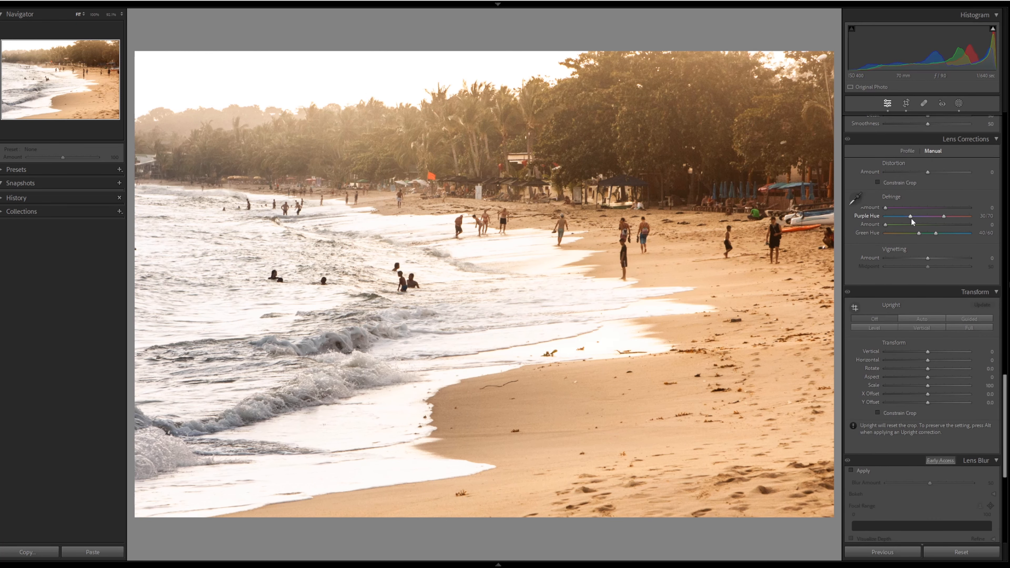
{"action": "scroll", "coordinate": [910, 218], "scroll_direction": "down", "scroll_amount": 9}
{"action": "scroll", "coordinate": [911, 218], "scroll_direction": "down", "scroll_amount": 1}
{"action": "left_click", "coordinate": [920, 327]}
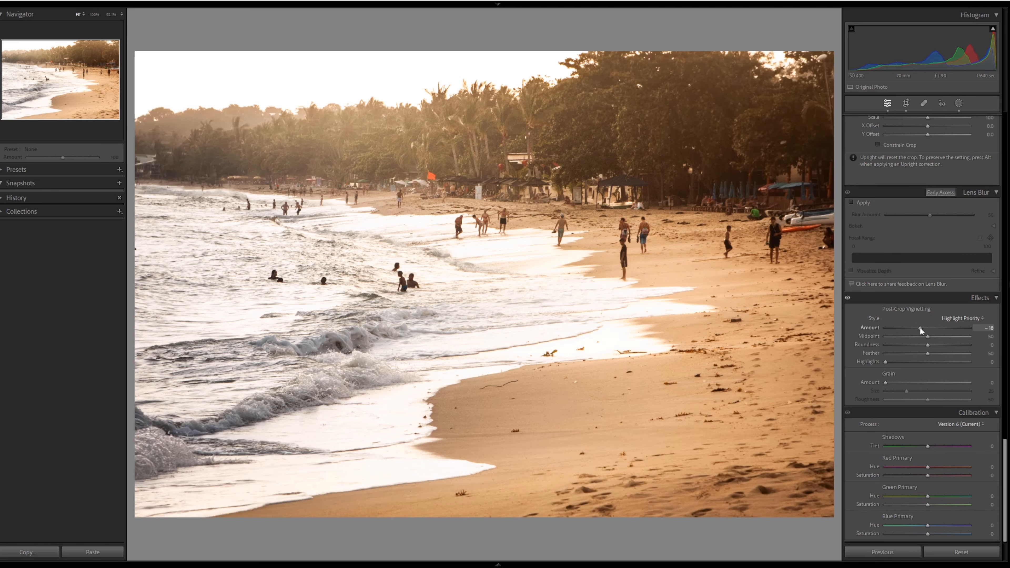
{"action": "left_click_drag", "start_coordinate": [921, 327], "coordinate": [917, 326]}
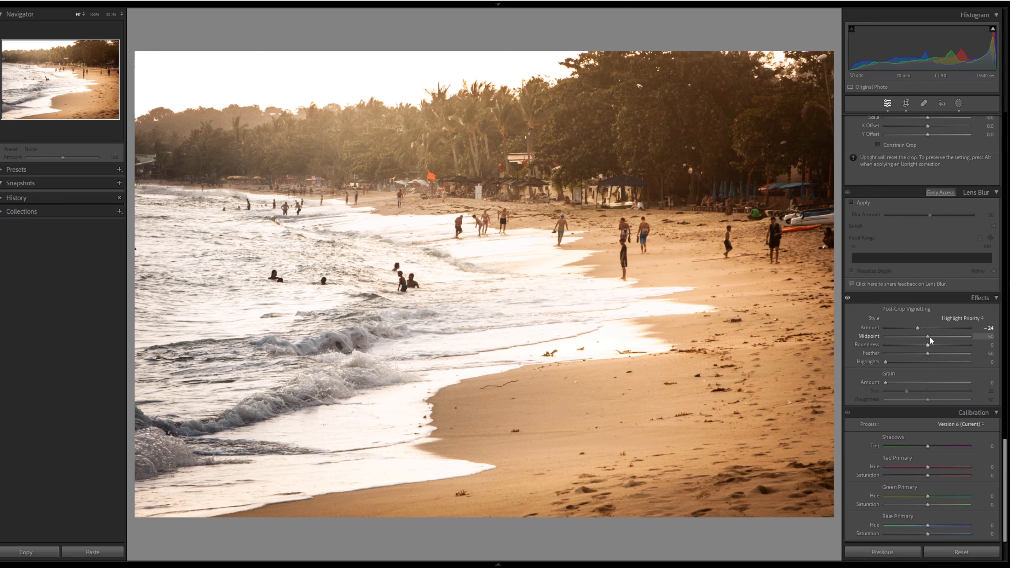
{"action": "left_click_drag", "start_coordinate": [929, 336], "coordinate": [932, 336]}
{"action": "left_click_drag", "start_coordinate": [913, 366], "coordinate": [881, 366]}
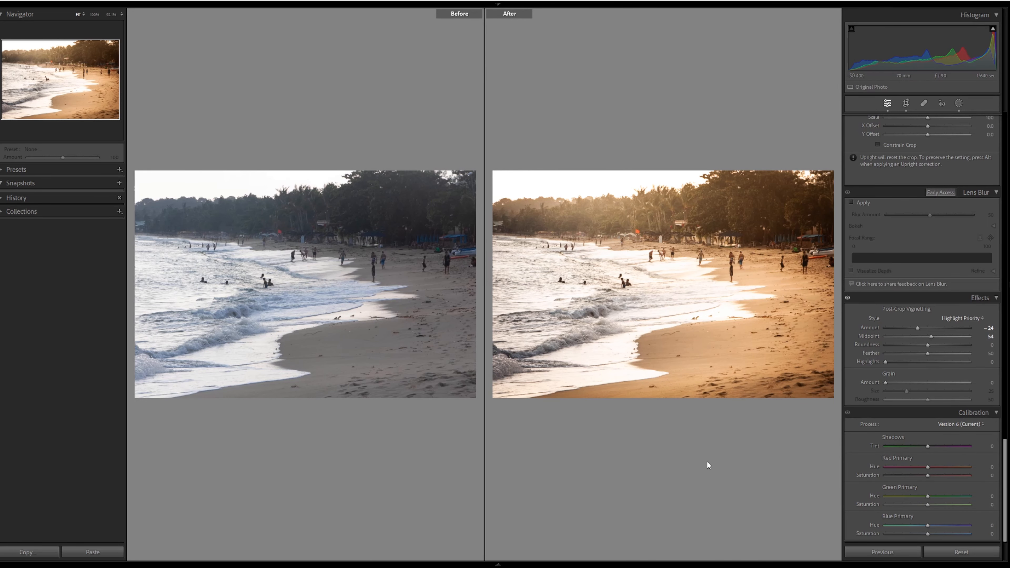
{"action": "key", "text": "y"}
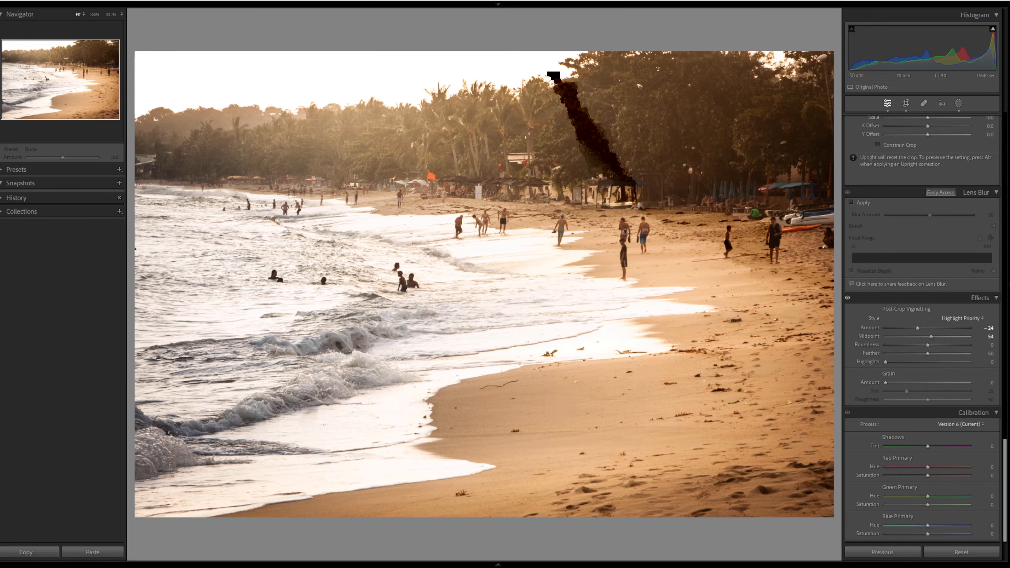